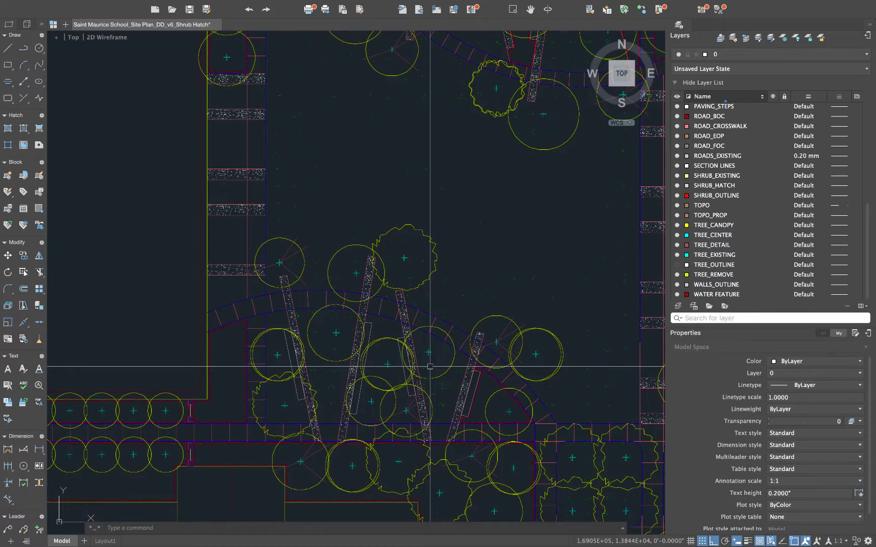
- Turn off the TREE_CANOPY, TREE_CENTER and TREE_DETAIL layers by picking tree objects in the drawing with LAYOFF
{"action": "type", "text": "layoff"}
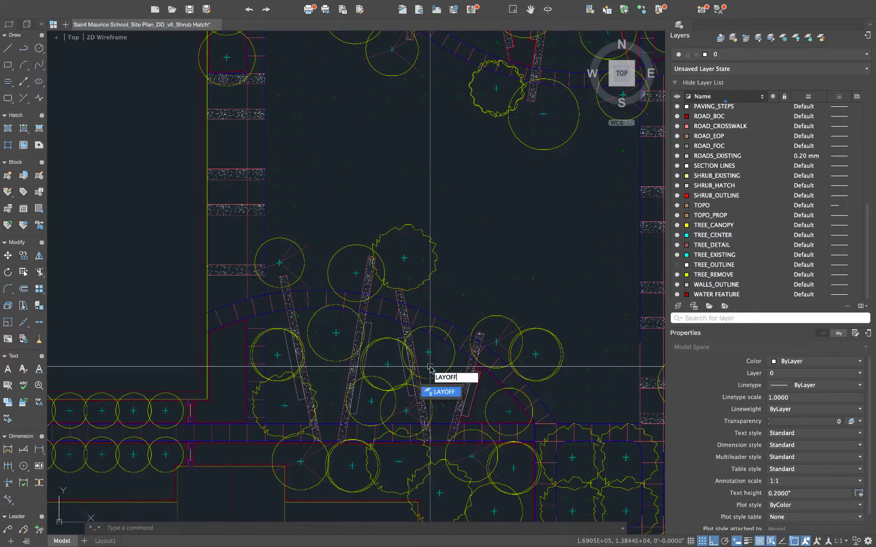
{"action": "key", "text": "Return"}
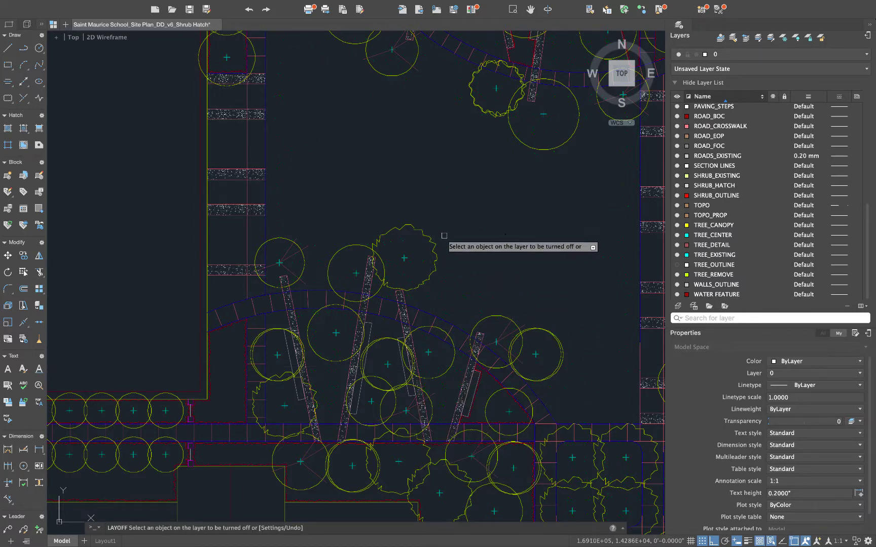
{"action": "left_click", "coordinate": [435, 239]}
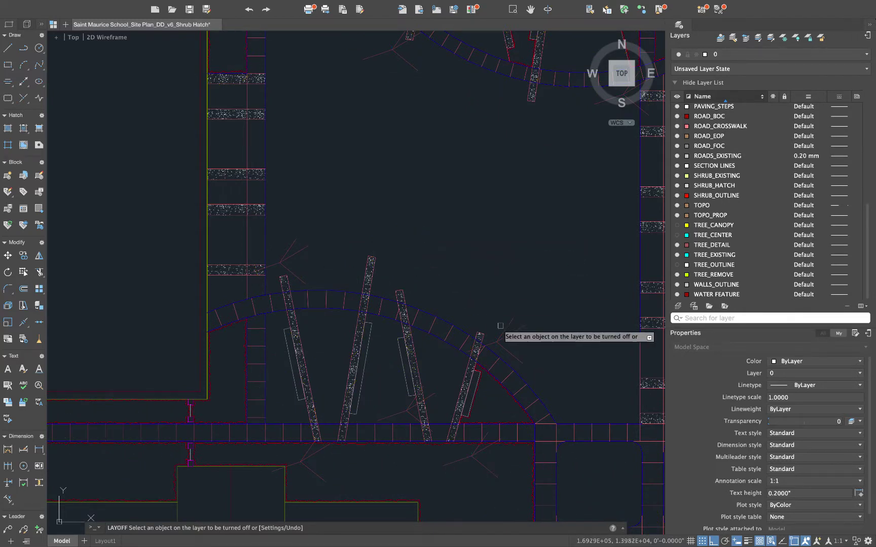
{"action": "left_click", "coordinate": [490, 355]}
{"action": "scroll", "coordinate": [502, 355], "scroll_direction": "left", "scroll_amount": 3}
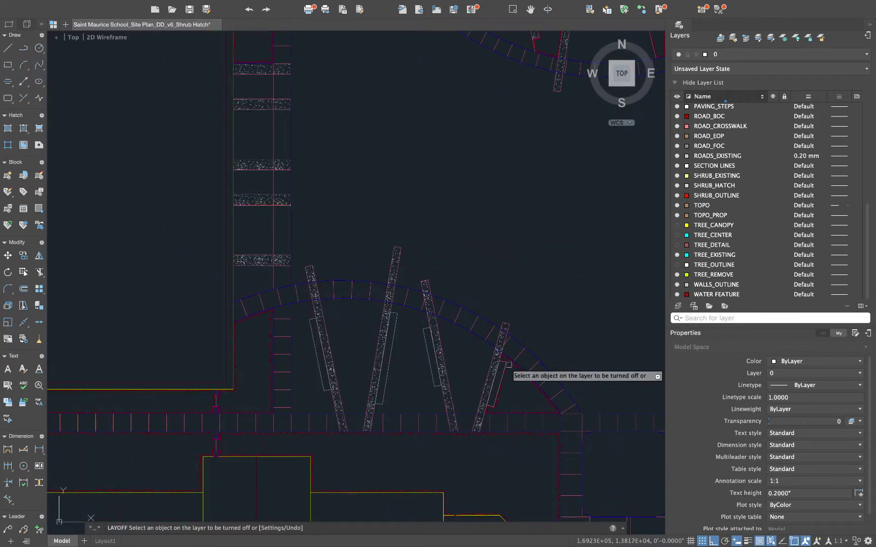
{"action": "key", "text": "Return"}
{"action": "scroll", "coordinate": [508, 377], "scroll_direction": "up", "scroll_amount": 4}
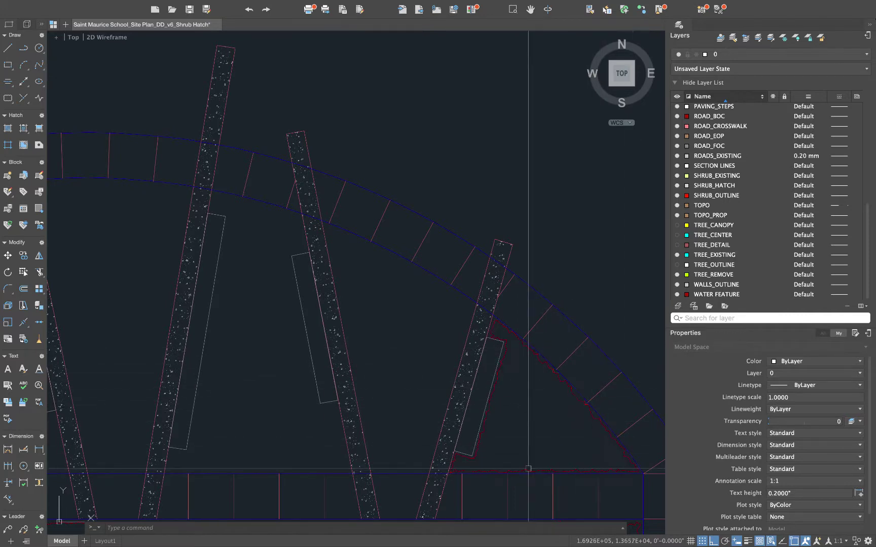
{"action": "scroll", "coordinate": [463, 355], "scroll_direction": "down", "scroll_amount": 5}
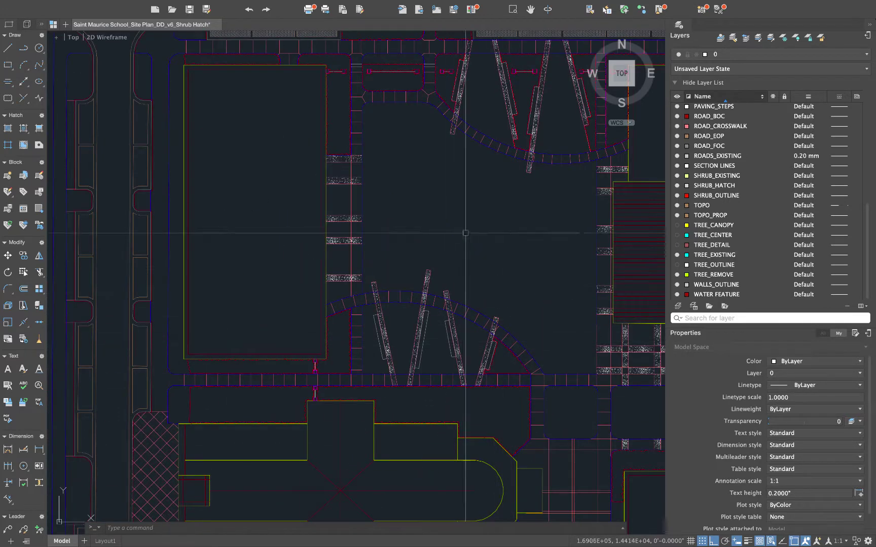
{"action": "scroll", "coordinate": [446, 345], "scroll_direction": "up", "scroll_amount": 5}
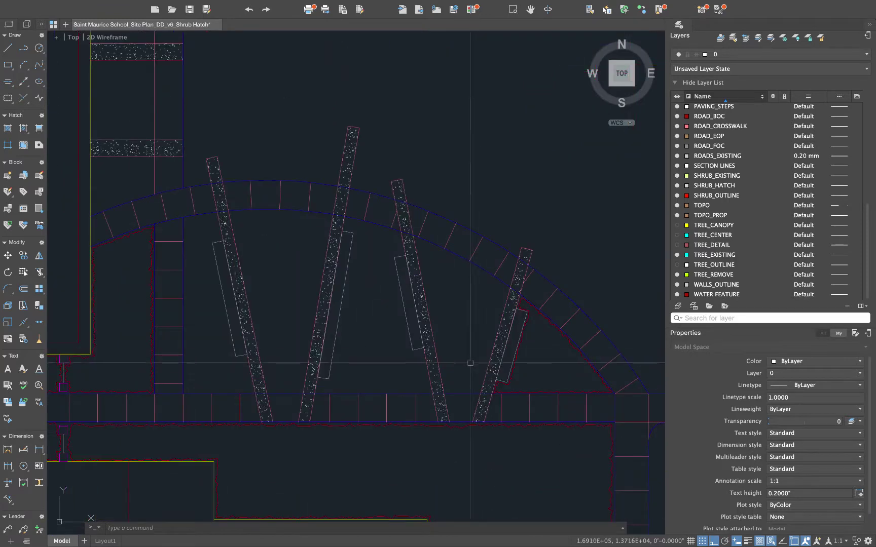
{"action": "middle_click_drag", "start_coordinate": [472, 376], "coordinate": [492, 376]}
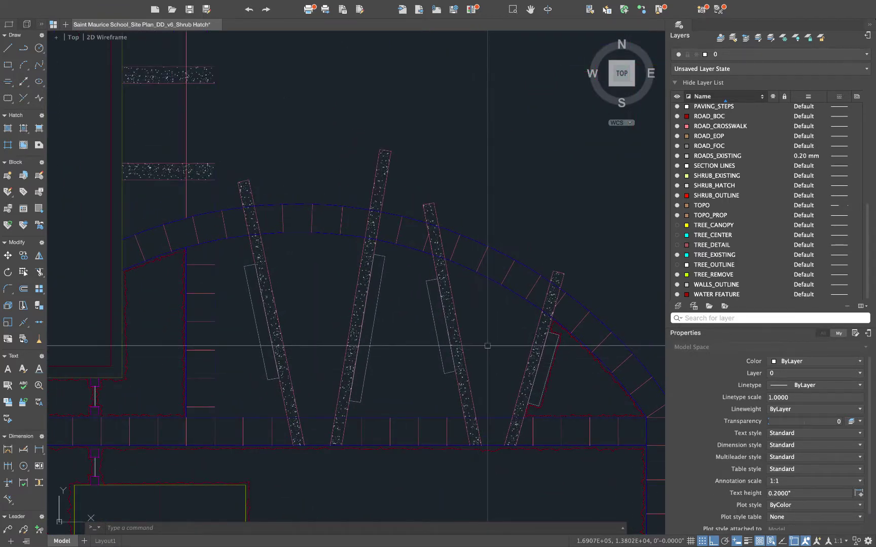
{"action": "scroll", "coordinate": [479, 352], "scroll_direction": "down", "scroll_amount": 2}
{"action": "scroll", "coordinate": [478, 350], "scroll_direction": "up", "scroll_amount": 2}
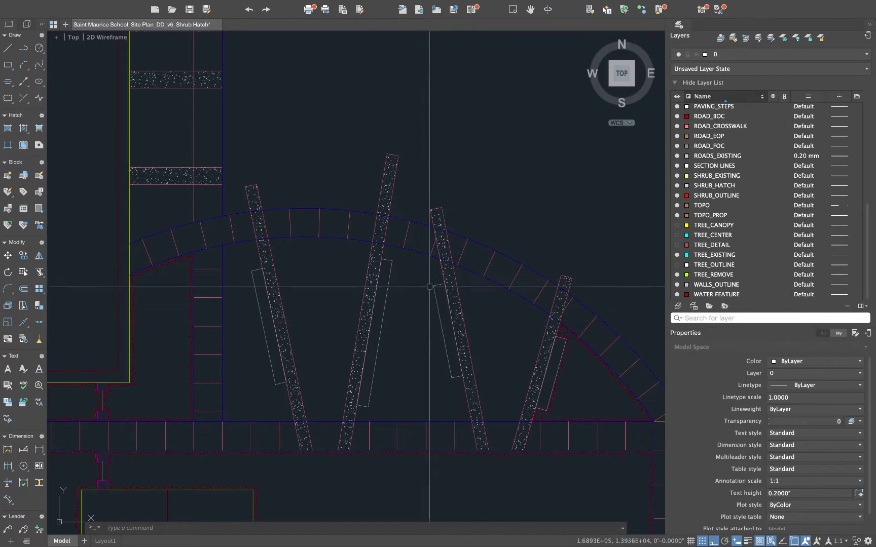
{"action": "type", "text": "re"}
{"action": "key", "text": "Escape"}
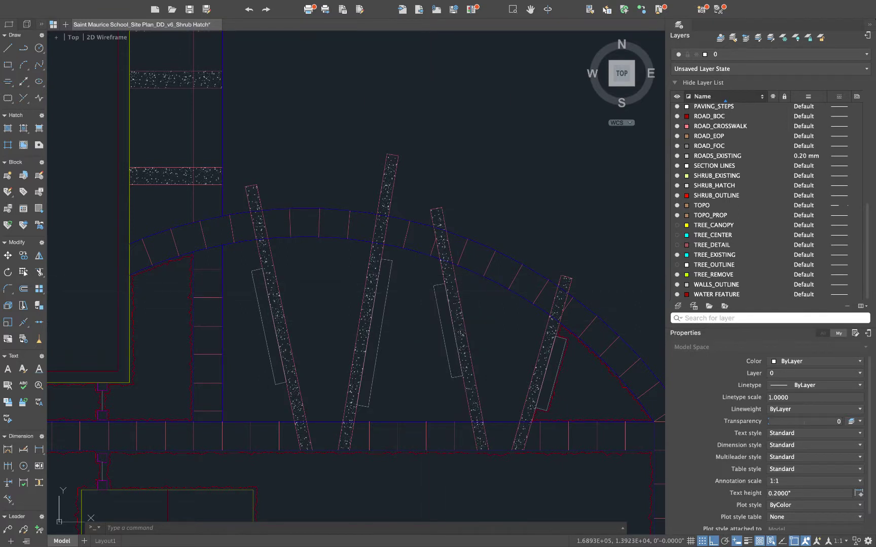
- Create a polyline boundary around the planting bed between the second and third slanted walls in the curved plaza
{"action": "type", "text": "bo"}
{"action": "key", "text": "Return"}
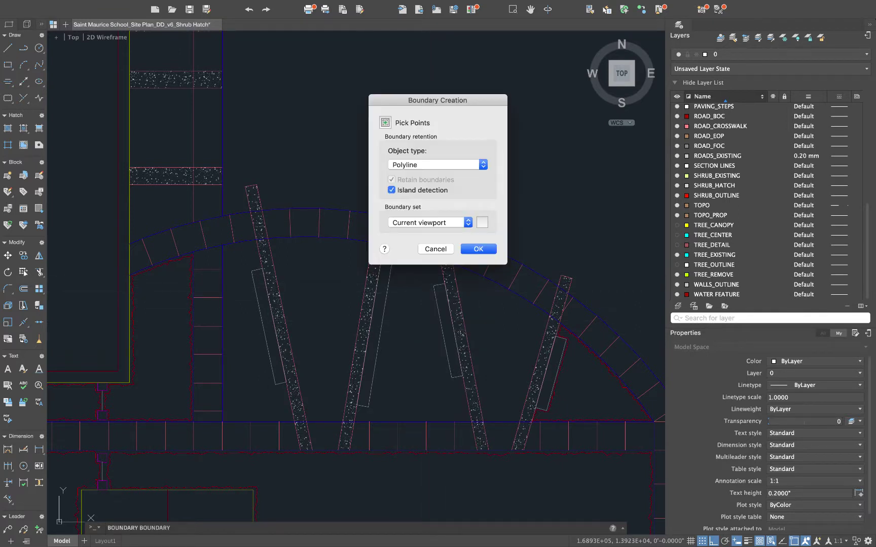
{"action": "left_click", "coordinate": [386, 122]}
{"action": "left_click", "coordinate": [417, 267]}
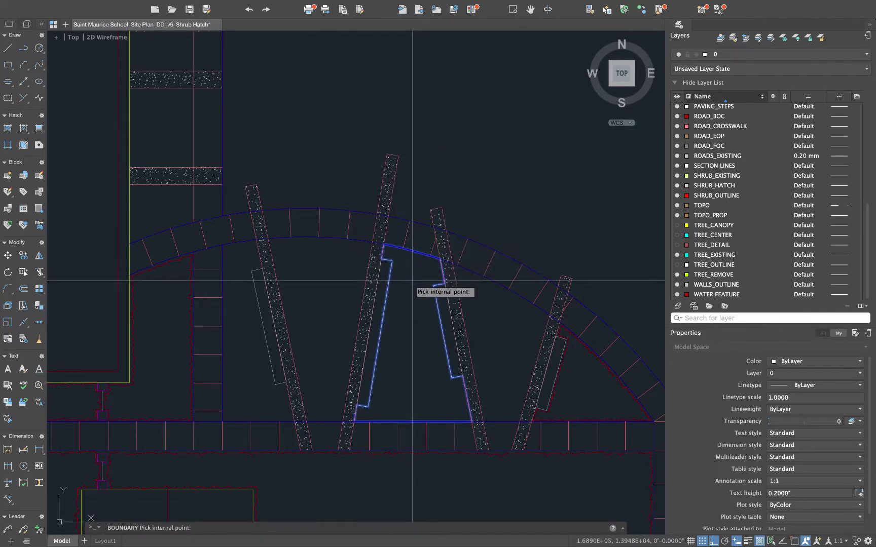
{"action": "key", "text": "Return"}
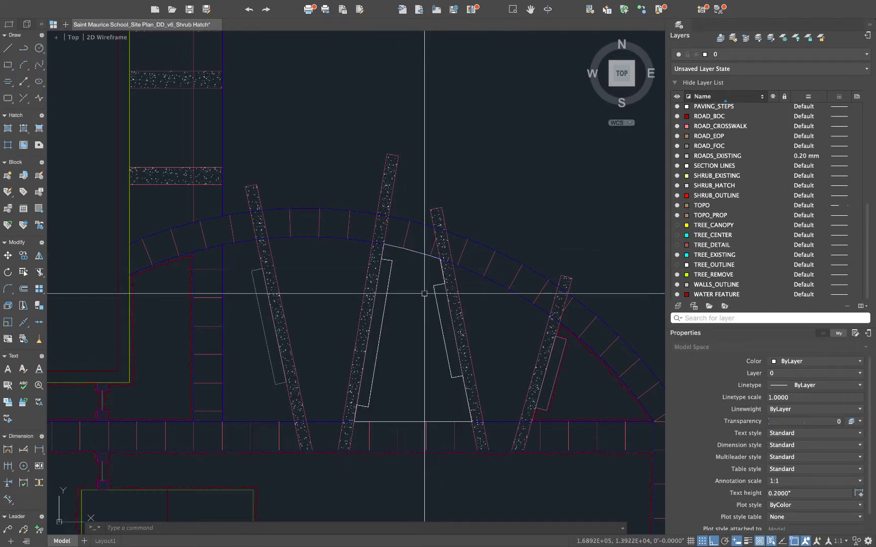
- Offset the middle bed's boundary polyline 6" inward and delete the original outer polyline
{"action": "type", "text": "o"}
{"action": "key", "text": "Return"}
{"action": "type", "text": "6"}
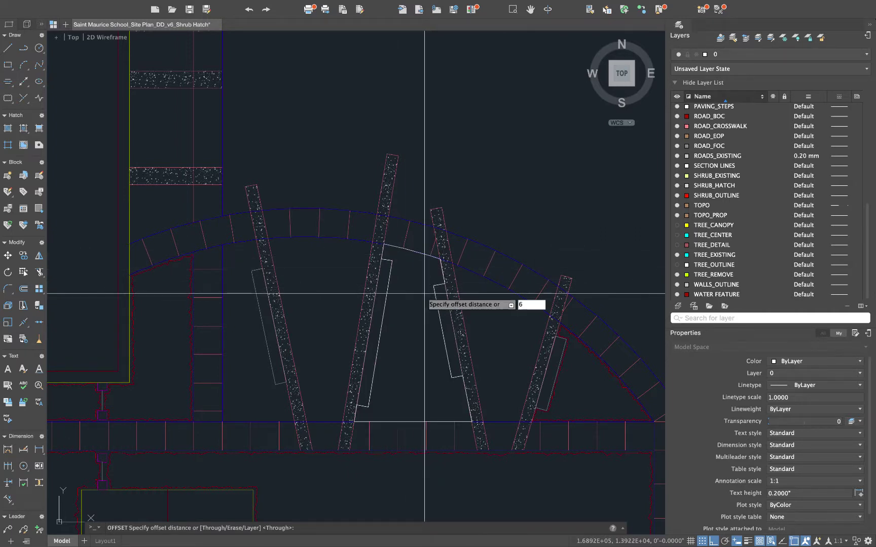
{"action": "key", "text": "Return"}
{"action": "left_click", "coordinate": [420, 253]}
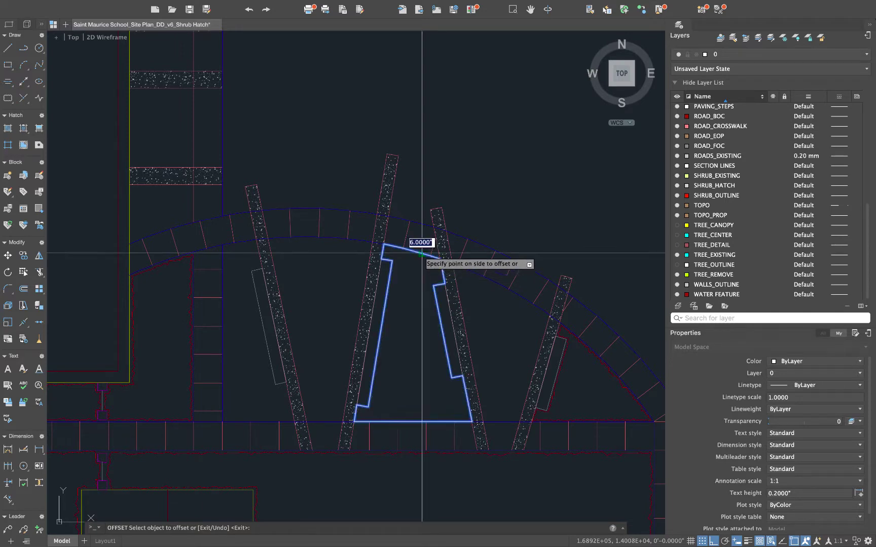
{"action": "left_click", "coordinate": [417, 271]}
{"action": "scroll", "coordinate": [417, 272], "scroll_direction": "up", "scroll_amount": 4}
{"action": "key", "text": "Return"}
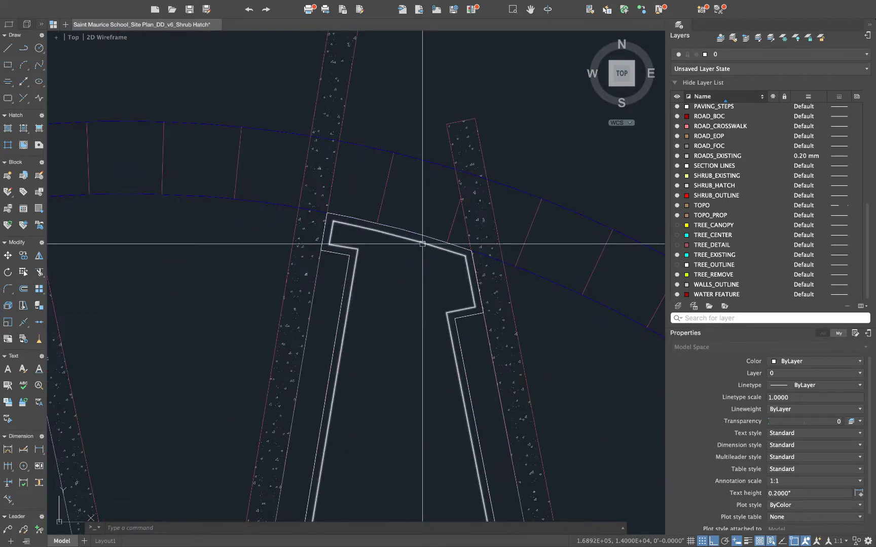
- Start a revision cloud and set its arc length to a minimum of 8" and a maximum of 24"
{"action": "scroll", "coordinate": [430, 290], "scroll_direction": "down", "scroll_amount": 6}
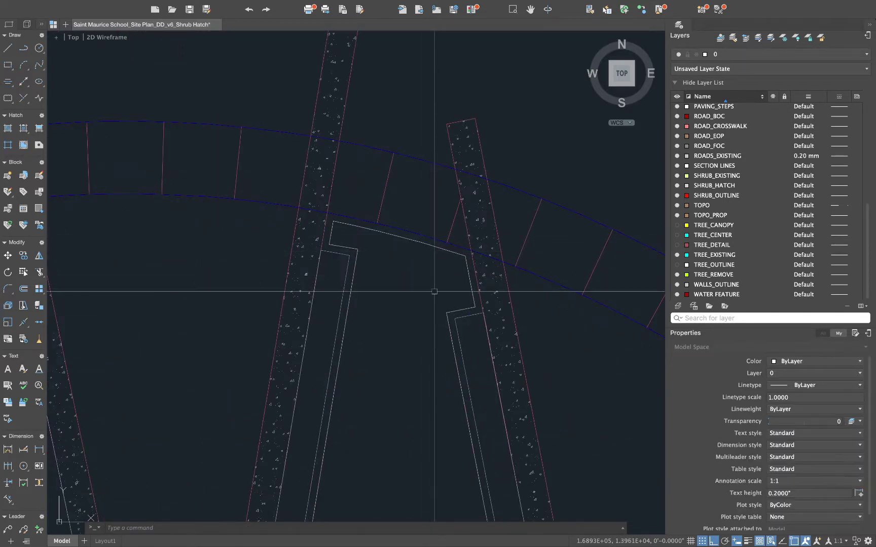
{"action": "middle_click_drag", "start_coordinate": [446, 296], "coordinate": [445, 292]}
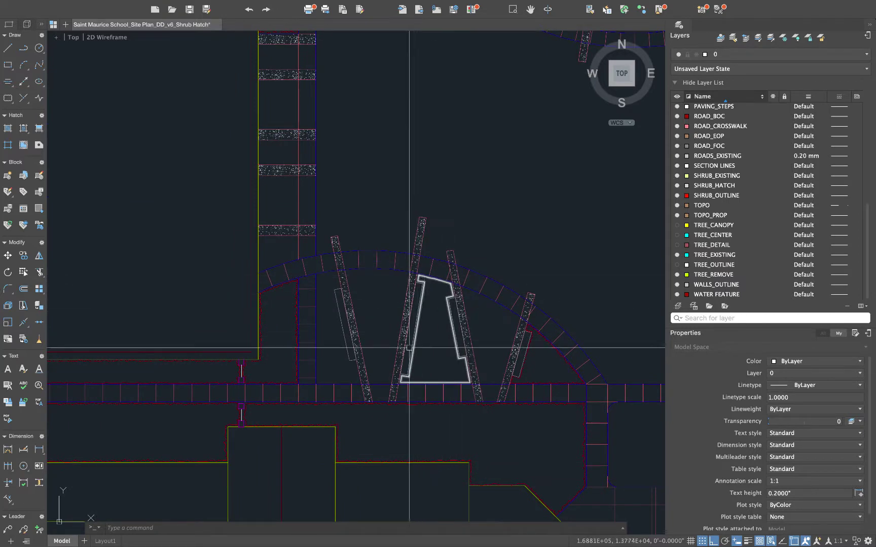
{"action": "scroll", "coordinate": [456, 364], "scroll_direction": "up", "scroll_amount": 2}
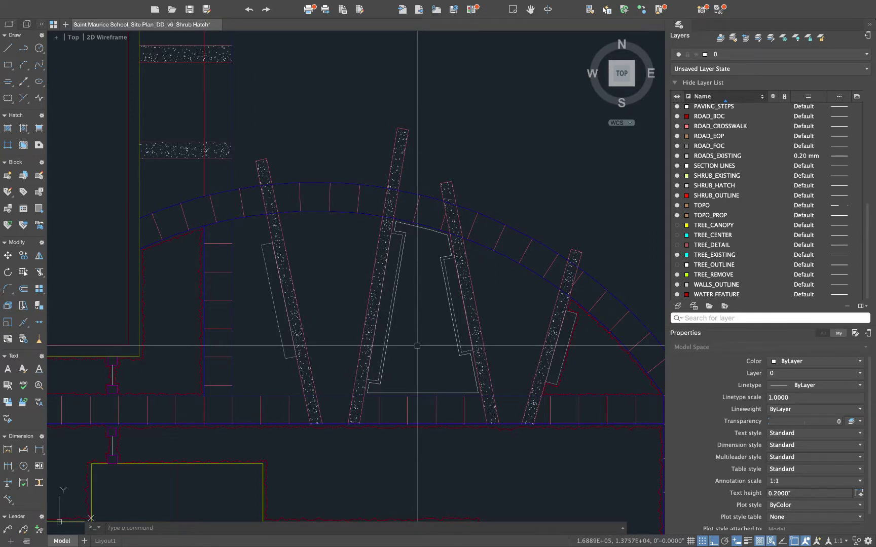
{"action": "type", "text": "REVC"}
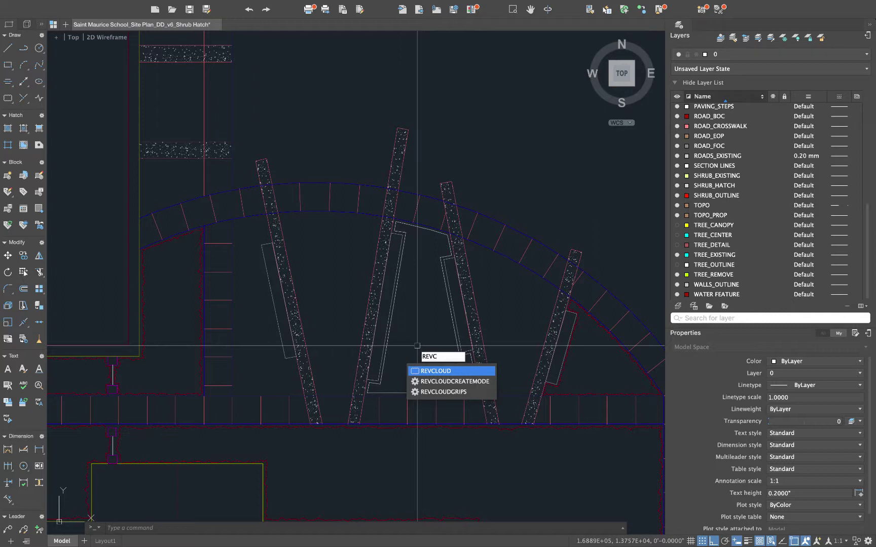
{"action": "key", "text": "Return"}
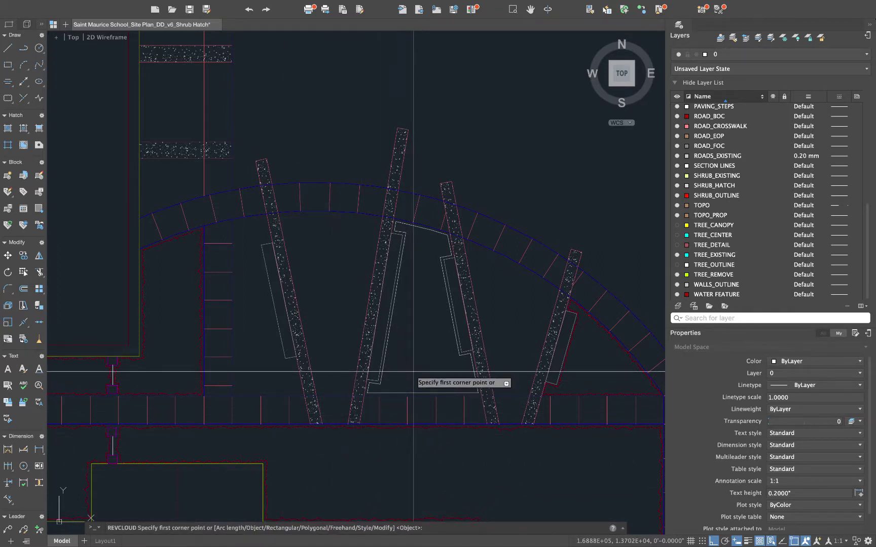
{"action": "type", "text": "A"}
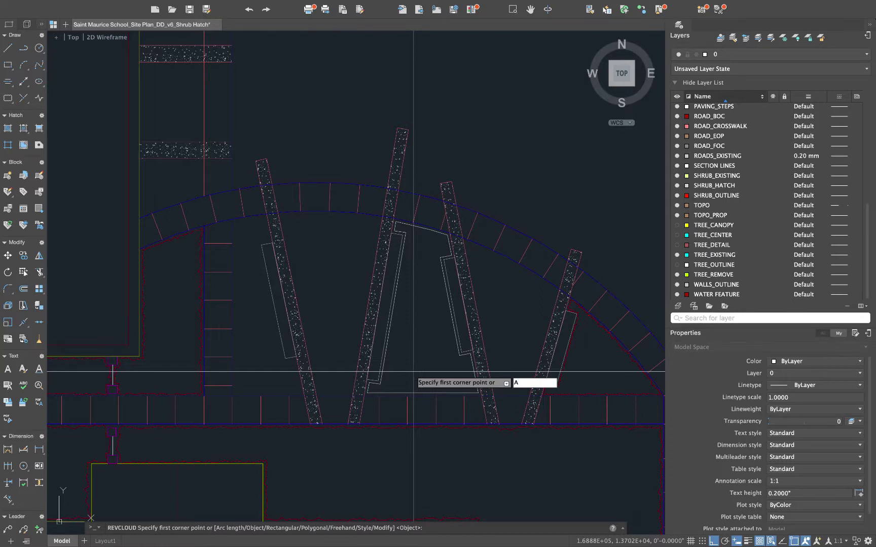
{"action": "key", "text": "Return"}
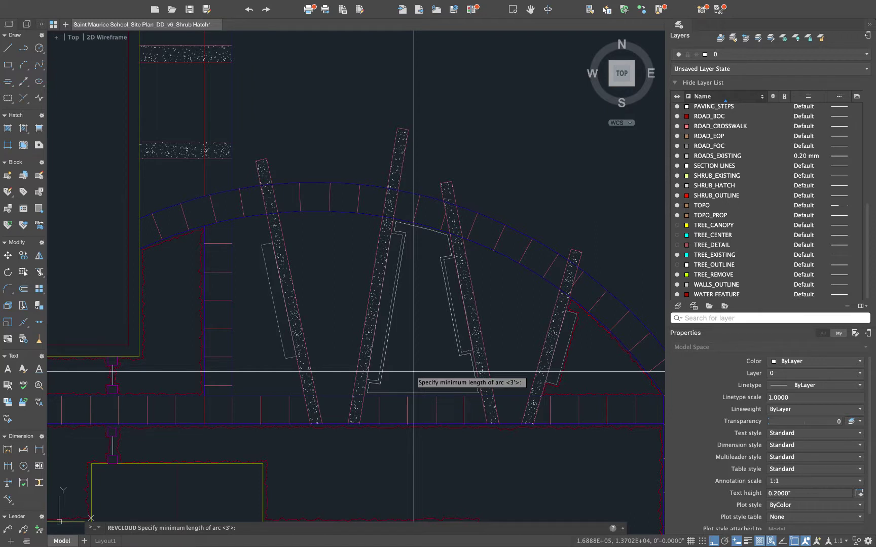
{"action": "type", "text": "8"}
{"action": "key", "text": "Return"}
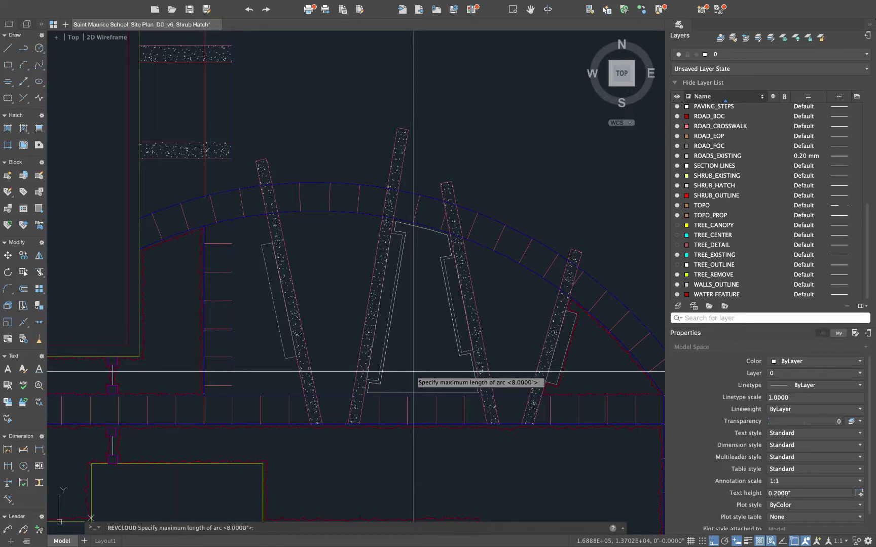
{"action": "type", "text": "24\""}
{"action": "key", "text": "Return"}
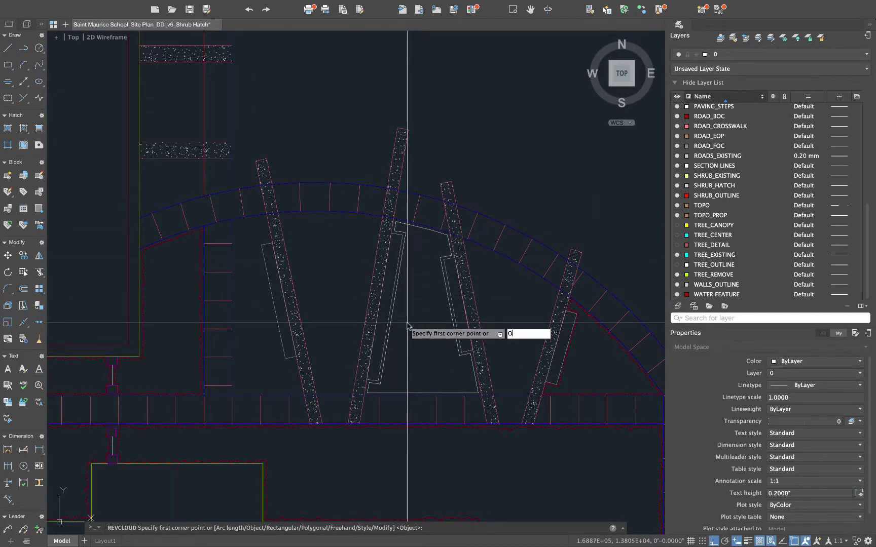
- Convert the middle bed's offset polyline into a revision cloud without reversing the arc direction
{"action": "key", "text": "Return"}
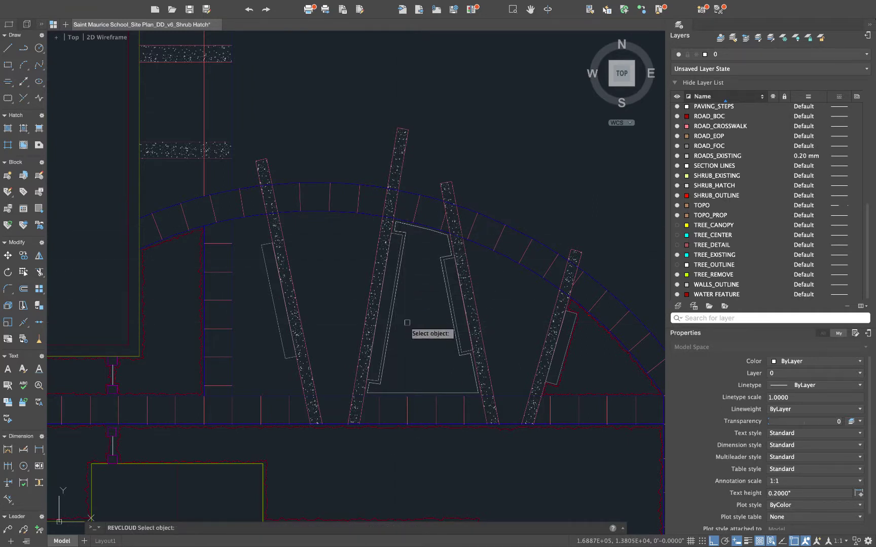
{"action": "left_click", "coordinate": [441, 265]}
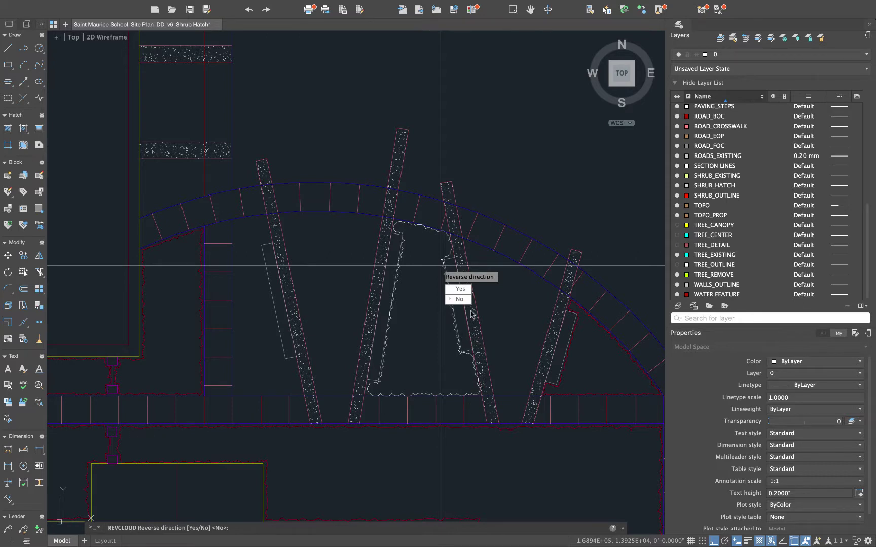
{"action": "key", "text": "Return"}
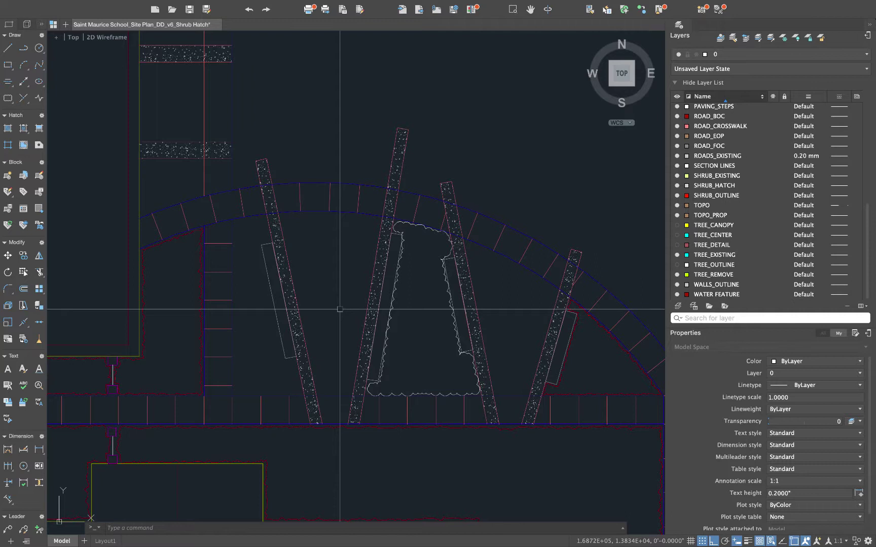
- Create a polyline boundary around the planting bed between the vertical paving band and the first slanted wall
{"action": "type", "text": "boundary"}
{"action": "key", "text": "Return"}
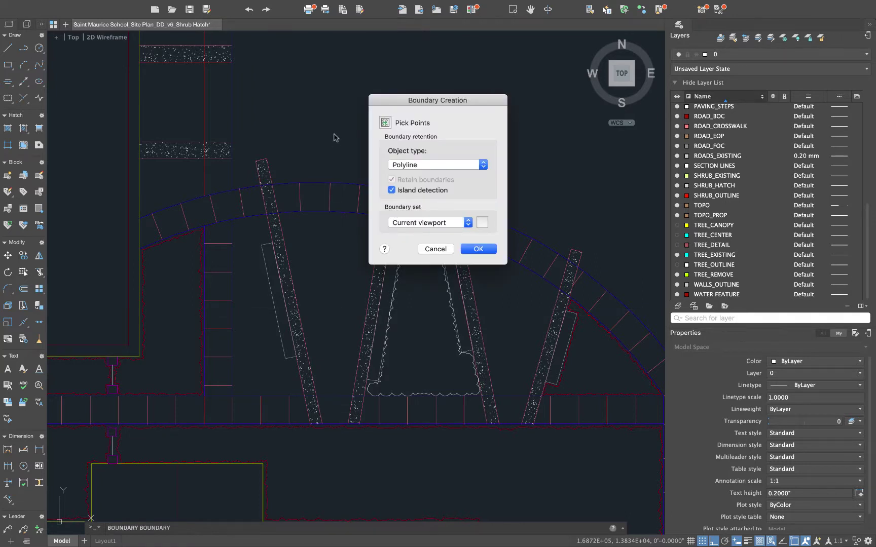
{"action": "left_click", "coordinate": [386, 123]}
{"action": "left_click", "coordinate": [258, 301]}
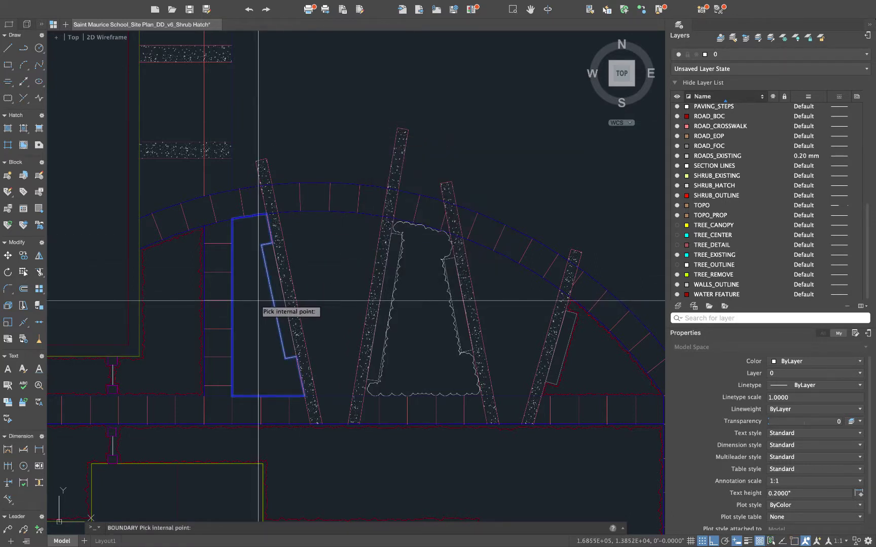
{"action": "key", "text": "Return"}
- Offset the boundary polyline beside the first slanted wall 6" inward and delete the original outer polyline
{"action": "type", "text": "offset"}
{"action": "key", "text": "Return"}
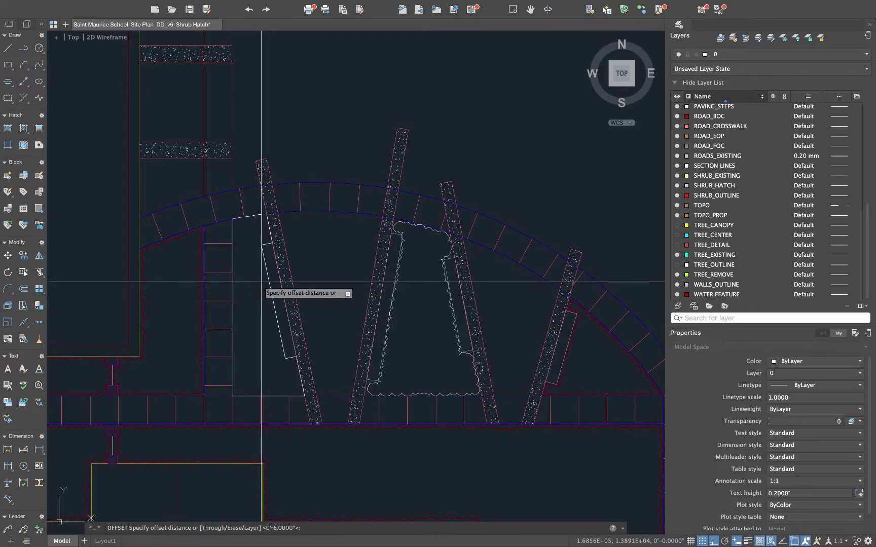
{"action": "key", "text": "Return"}
{"action": "left_click", "coordinate": [264, 276]}
{"action": "left_click", "coordinate": [255, 274]}
{"action": "key", "text": "Escape"}
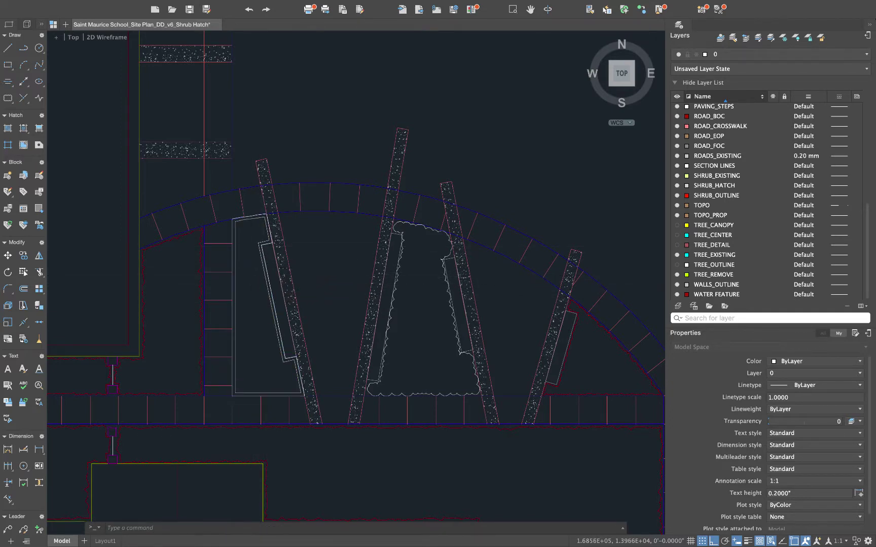
{"action": "scroll", "coordinate": [261, 247], "scroll_direction": "up", "scroll_amount": 4}
{"action": "left_click", "coordinate": [256, 242]}
{"action": "key", "text": "Escape"}
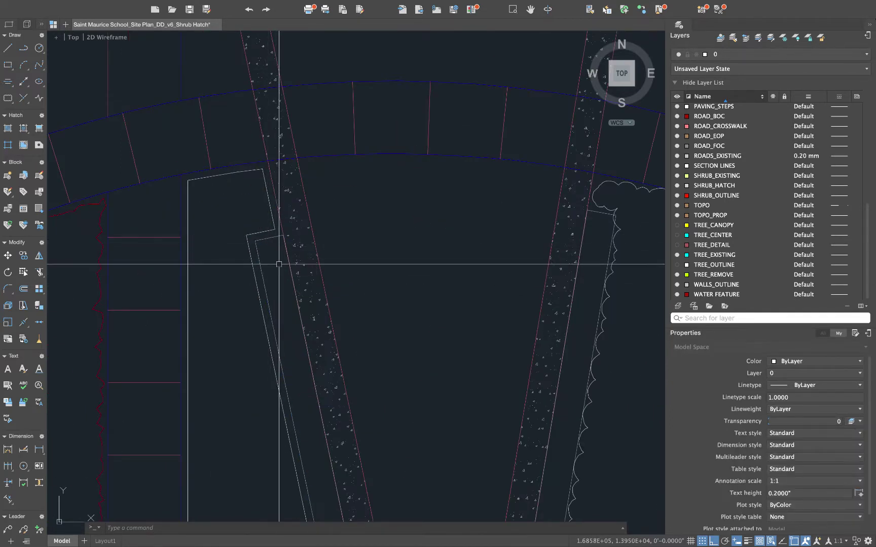
- Convert the offset polyline beside the first slanted wall into a revision cloud with the arc direction reversed
{"action": "scroll", "coordinate": [276, 261], "scroll_direction": "down", "scroll_amount": 5}
{"action": "type", "text": "REVC"}
{"action": "key", "text": "Return"}
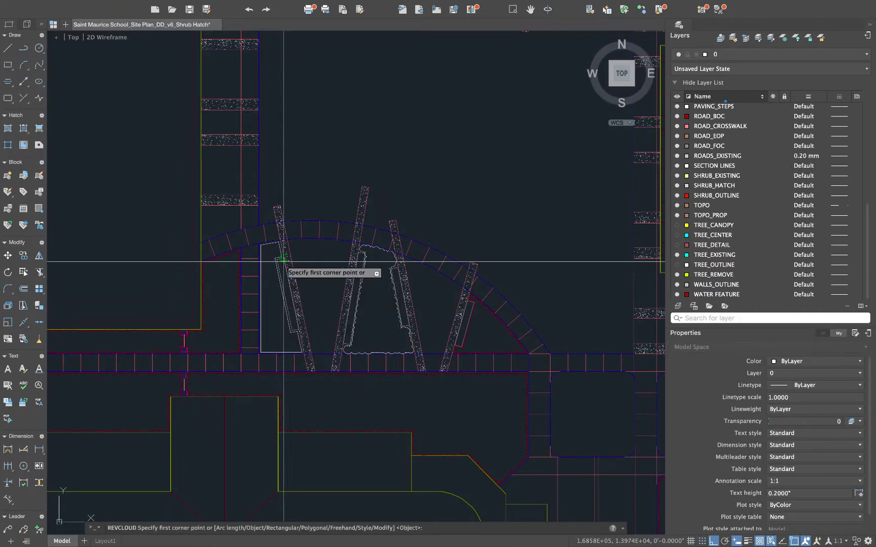
{"action": "key", "text": "Return"}
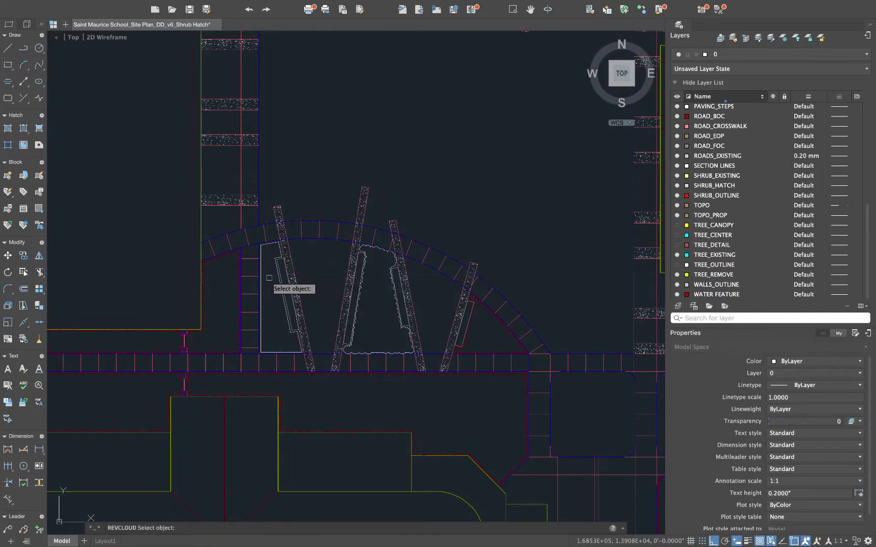
{"action": "scroll", "coordinate": [269, 277], "scroll_direction": "up", "scroll_amount": 2}
{"action": "left_click", "coordinate": [278, 260]}
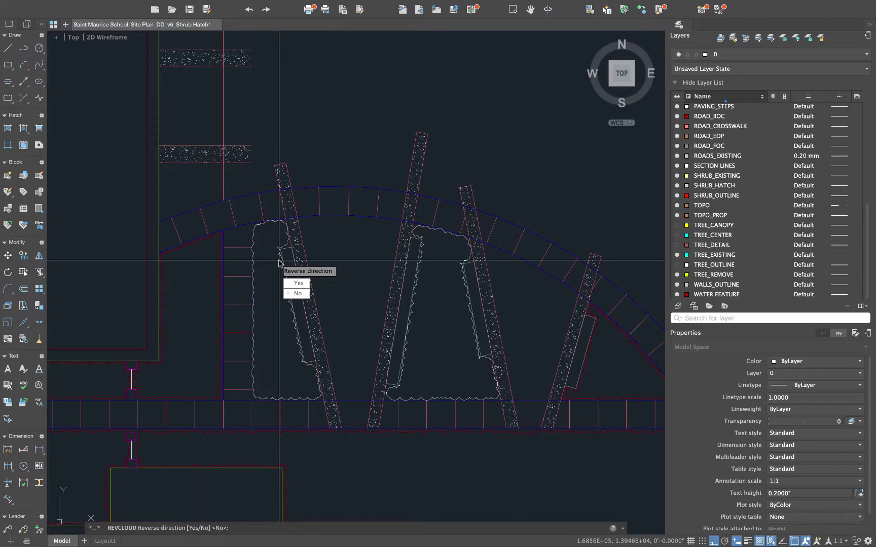
{"action": "left_click", "coordinate": [300, 284]}
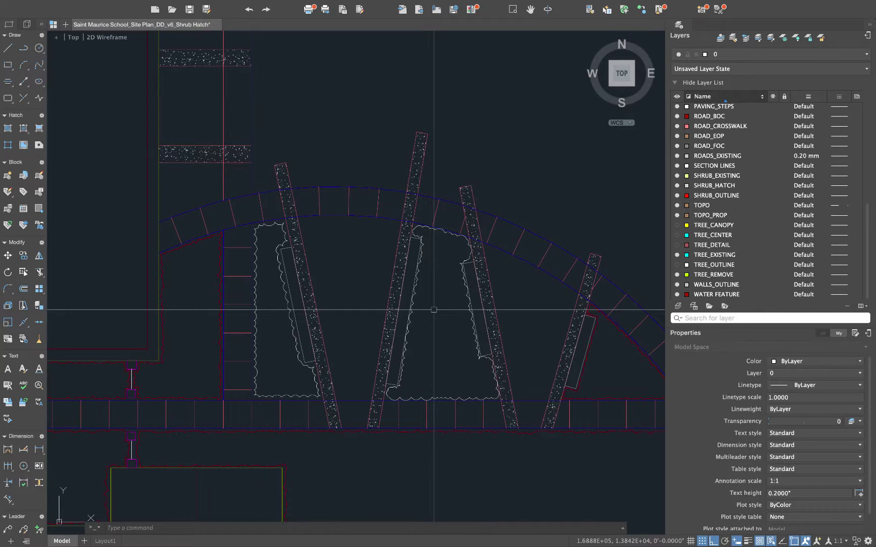
- Hatch the middle planting bed by selecting its revision cloud outline as the boundary object
{"action": "type", "text": "h"}
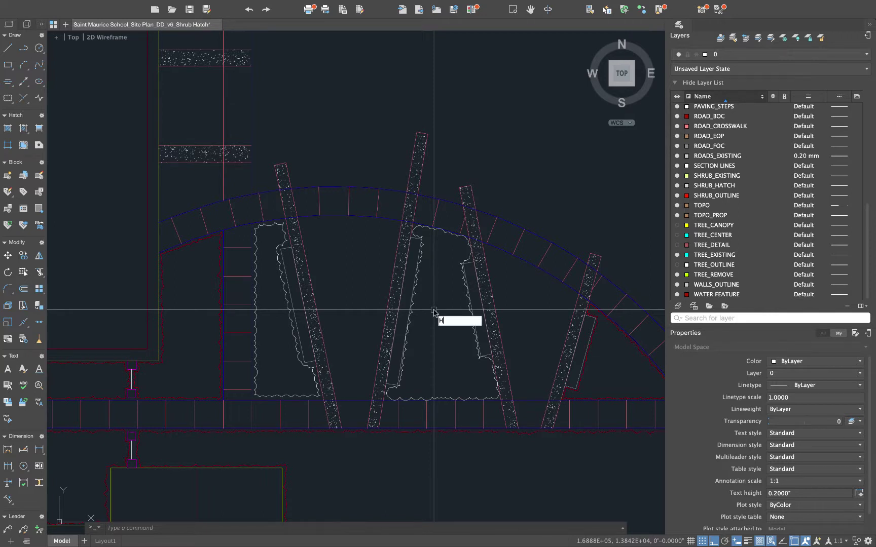
{"action": "key", "text": "Return"}
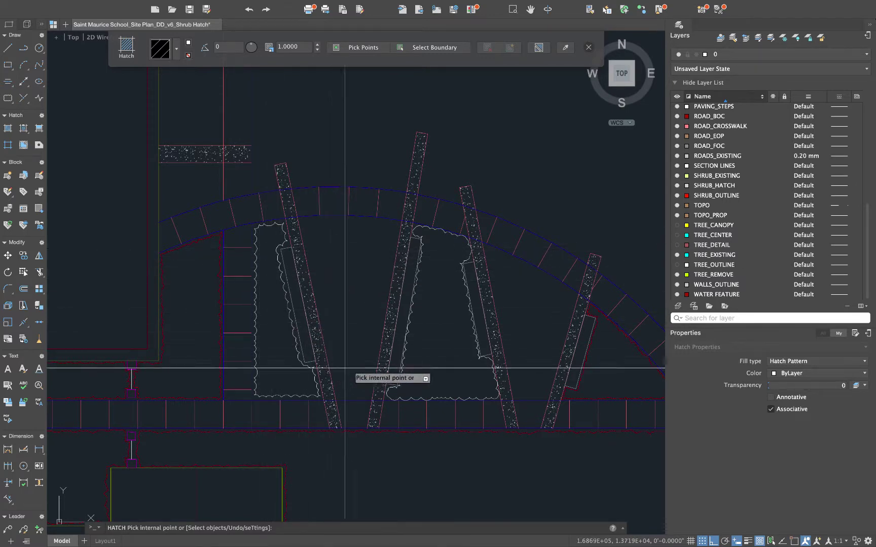
{"action": "scroll", "coordinate": [410, 251], "scroll_direction": "up", "scroll_amount": 5}
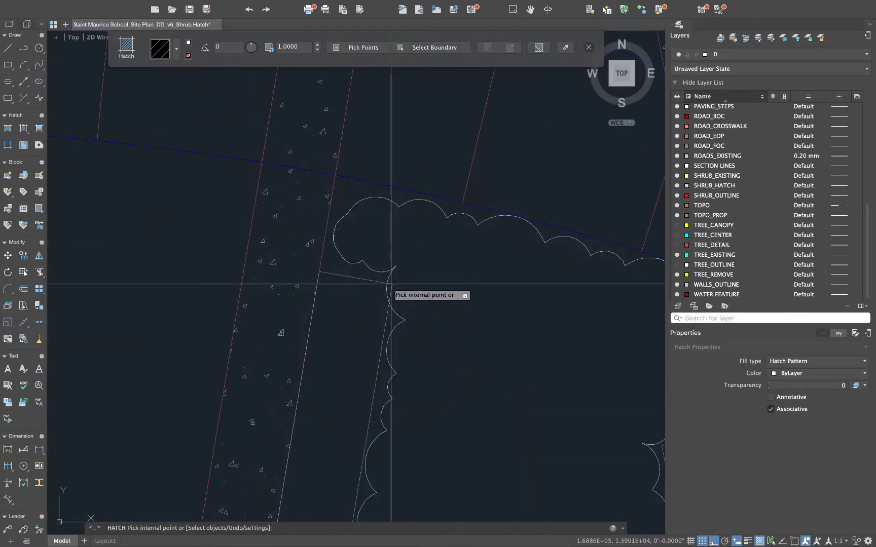
{"action": "scroll", "coordinate": [393, 284], "scroll_direction": "up", "scroll_amount": 2}
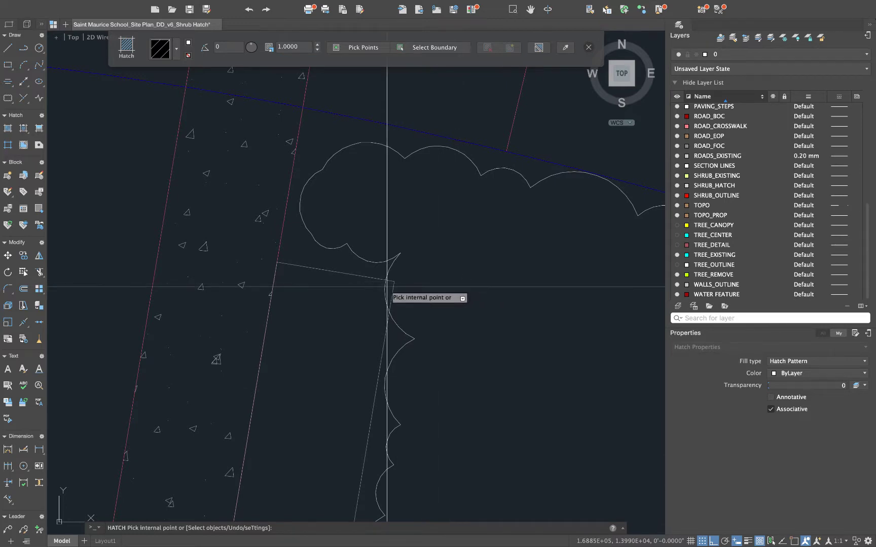
{"action": "scroll", "coordinate": [392, 285], "scroll_direction": "down", "scroll_amount": 6}
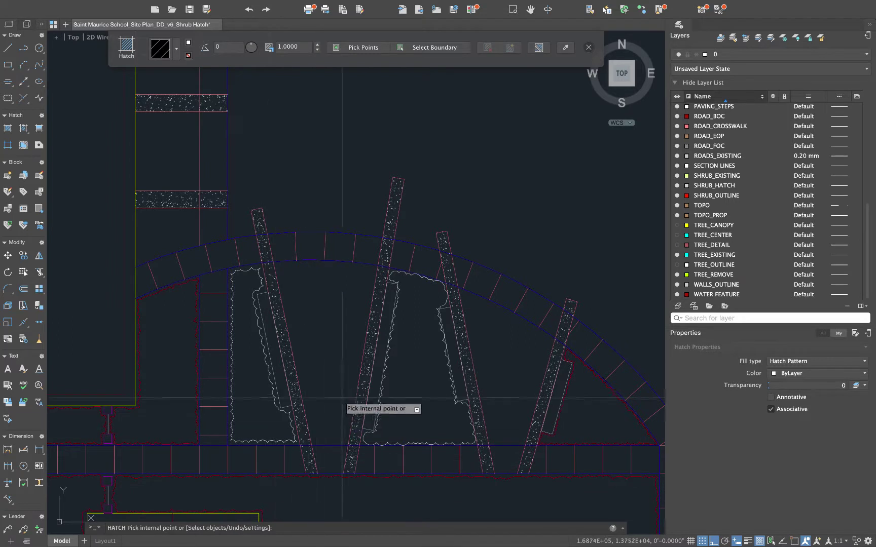
{"action": "type", "text": "s"}
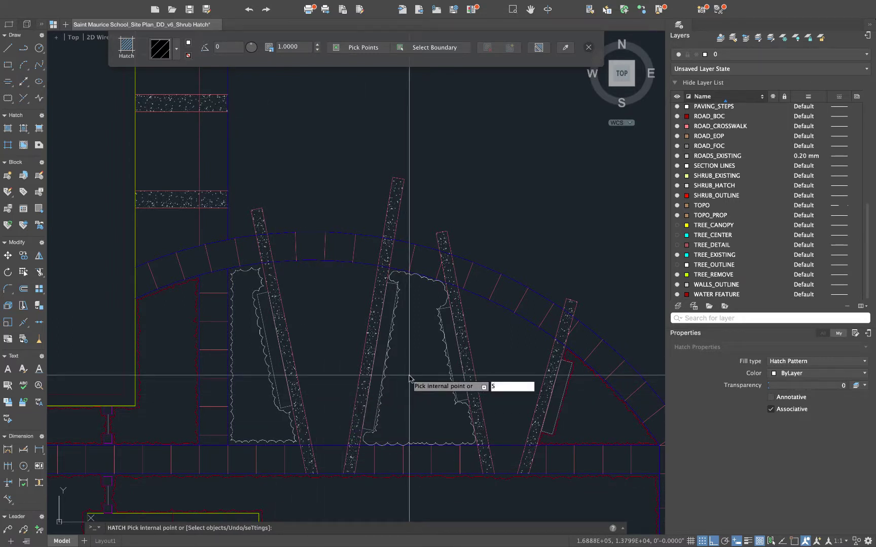
{"action": "key", "text": "Return"}
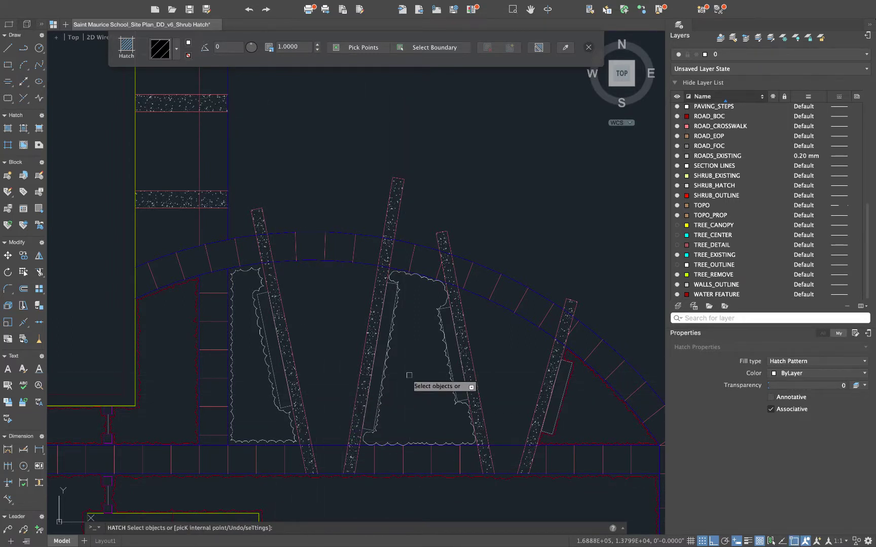
{"action": "left_click", "coordinate": [417, 276]}
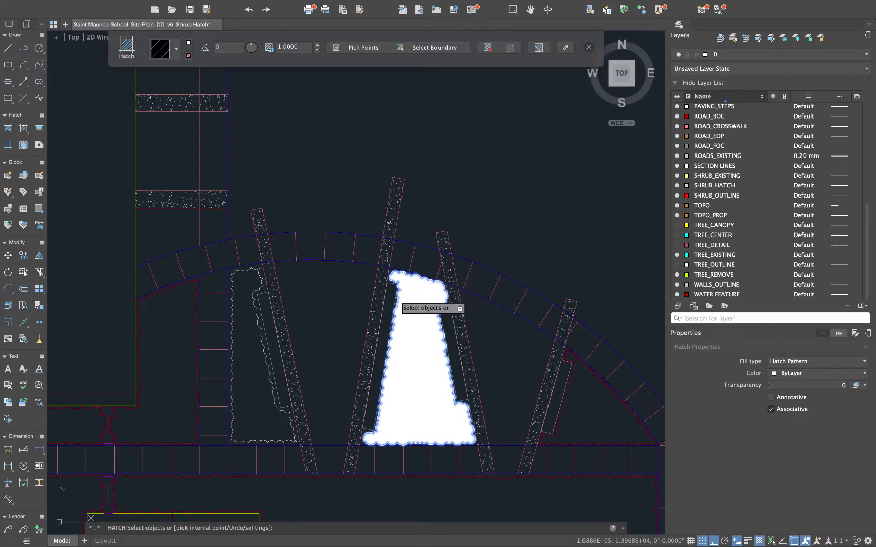
{"action": "scroll", "coordinate": [399, 286], "scroll_direction": "up", "scroll_amount": 5}
{"action": "scroll", "coordinate": [399, 287], "scroll_direction": "down", "scroll_amount": 6}
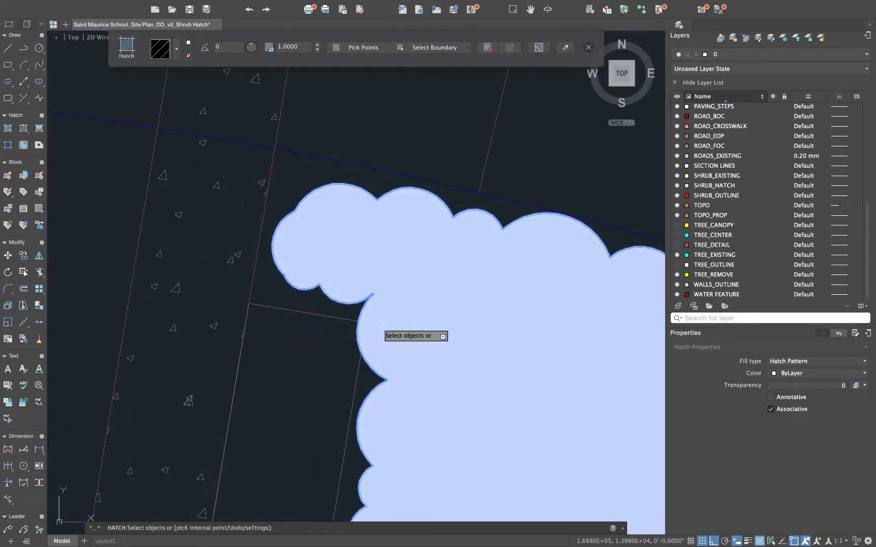
{"action": "mouse_move", "coordinate": [387, 334]}
{"action": "middle_mouse_down"}
{"action": "mouse_move", "coordinate": [423, 338]}
{"action": "mouse_move", "coordinate": [421, 322]}
{"action": "middle_mouse_up"}
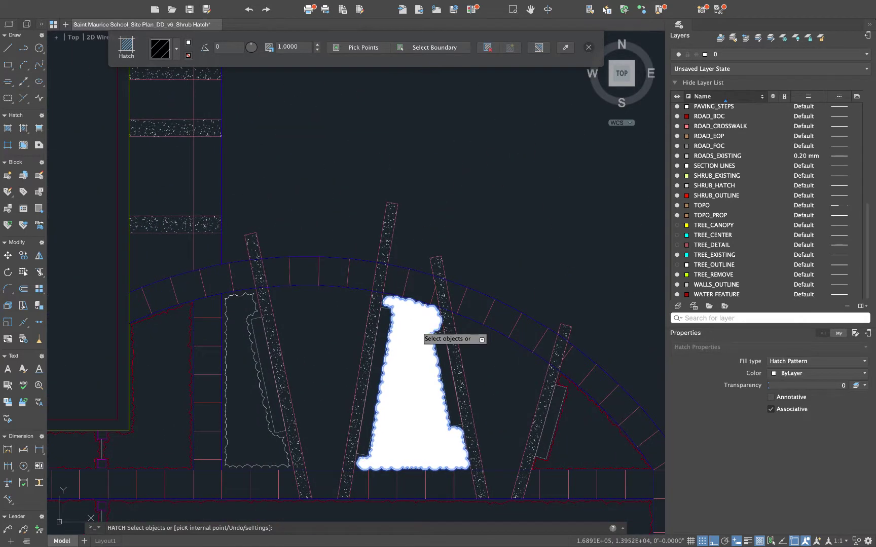
{"action": "key", "text": "Return"}
- Edit the middle bed's hatch to use the ANSI31 pattern at a scale of 30
{"action": "left_click", "coordinate": [425, 322]}
{"action": "double_click", "coordinate": [420, 328]}
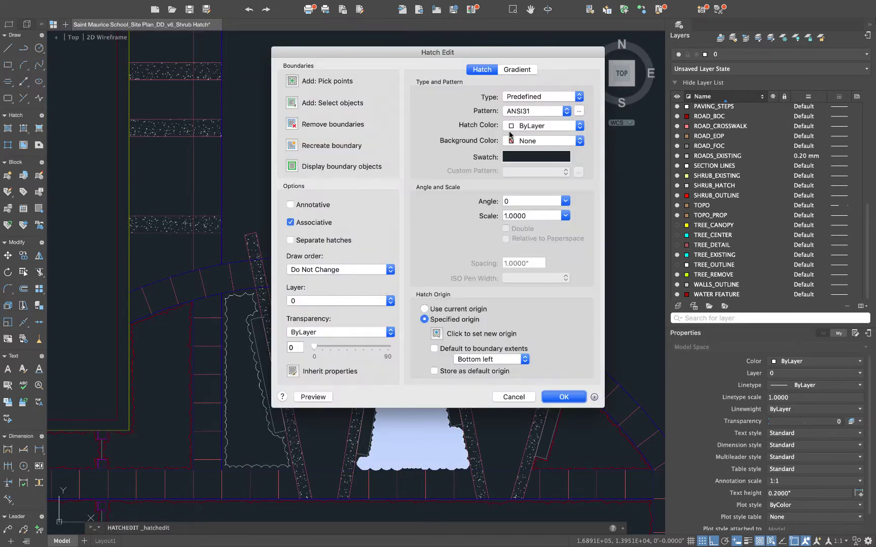
{"action": "left_click", "coordinate": [578, 111]}
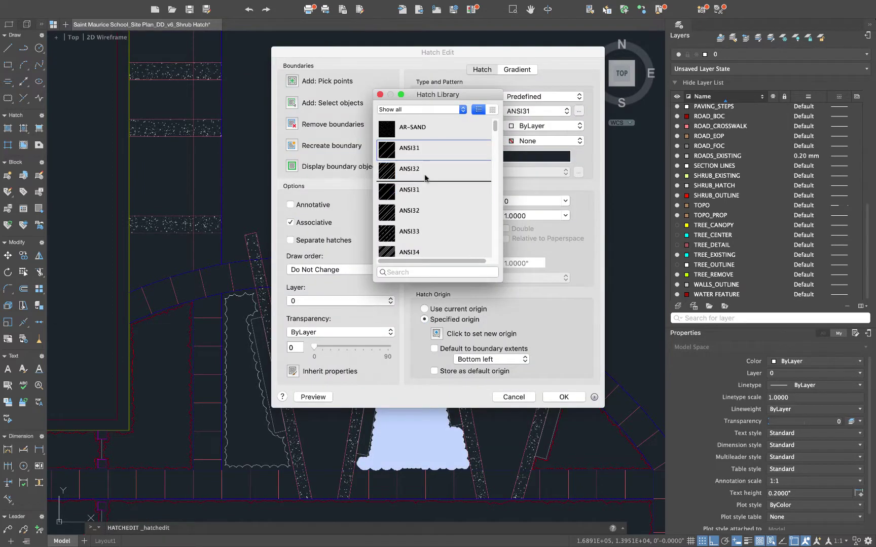
{"action": "double_click", "coordinate": [392, 151]}
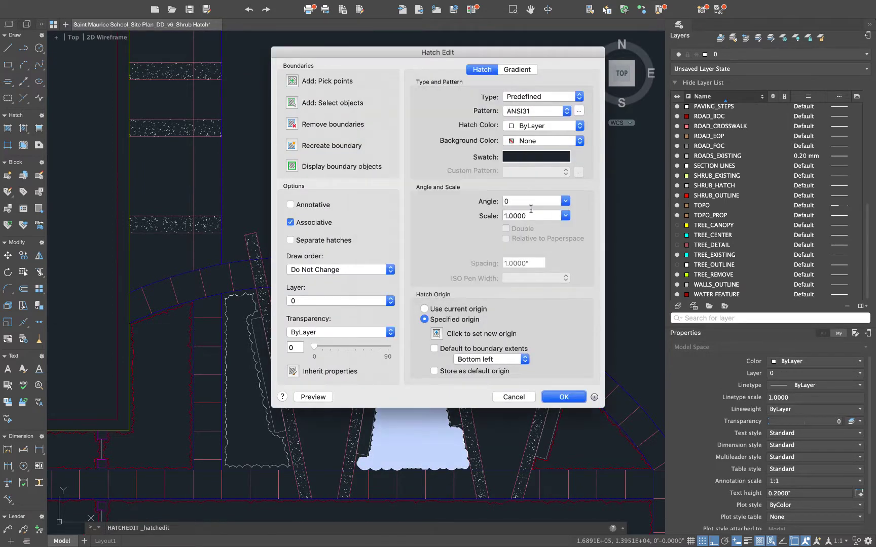
{"action": "left_click", "coordinate": [565, 216]}
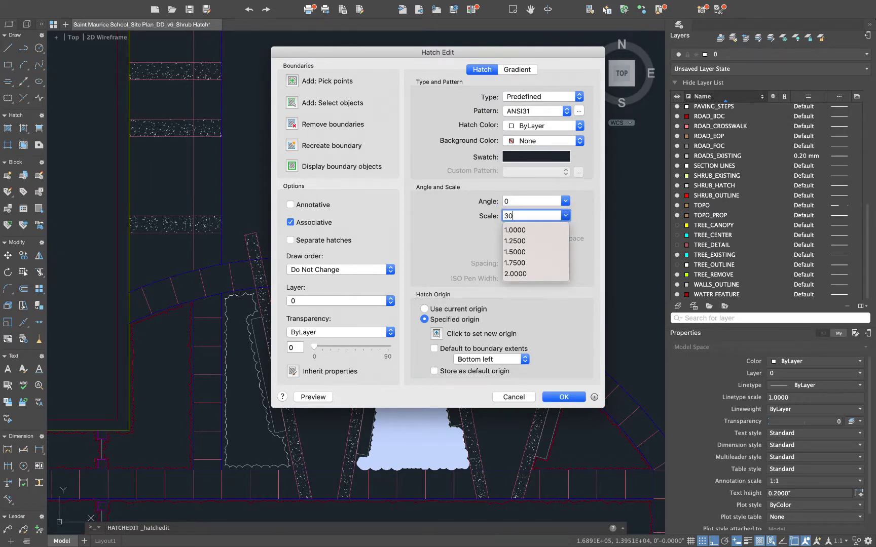
{"action": "key", "text": "Return"}
{"action": "key", "text": "Return"}
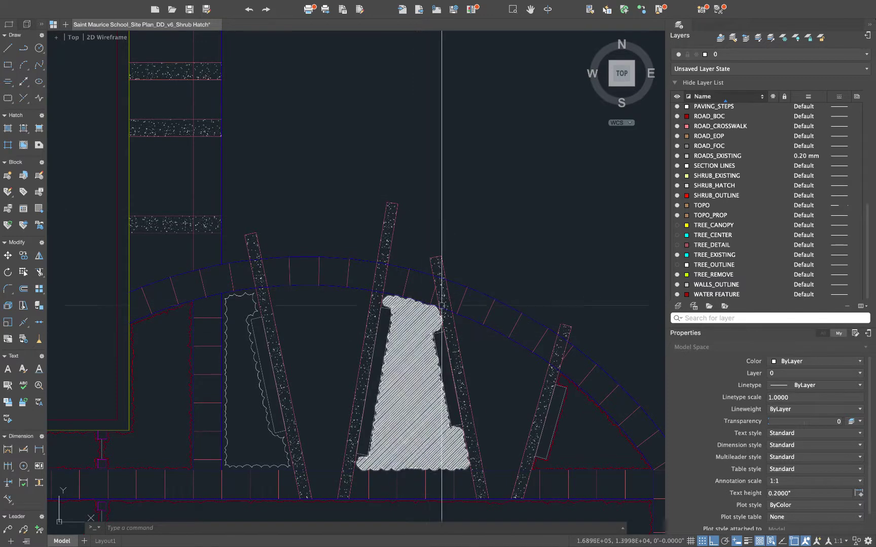